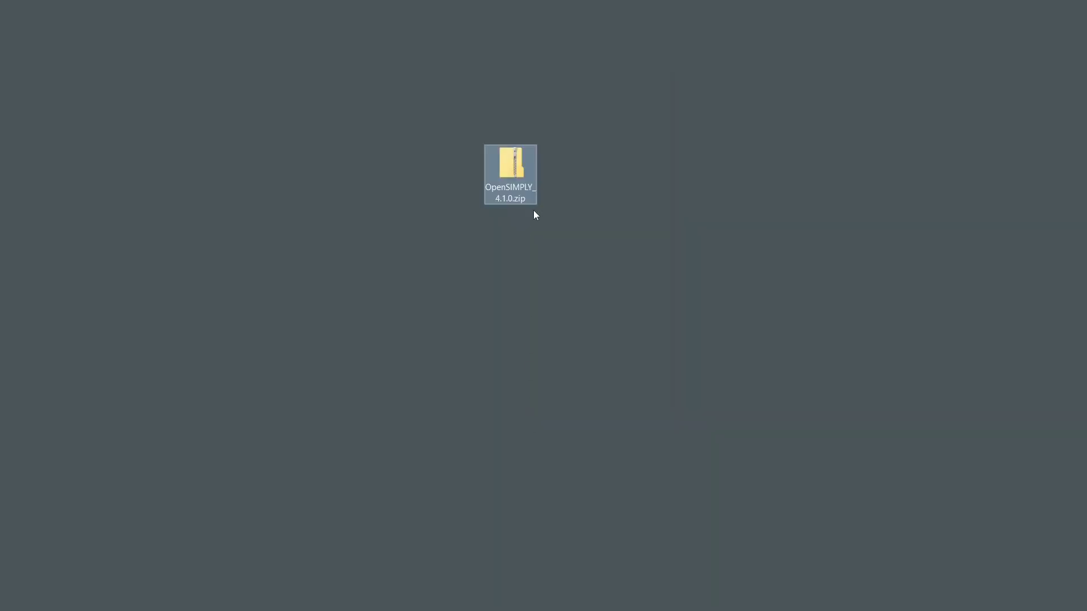
Extract the OpenSIMPLY_4.1.0 folder from the zip archive to the desktop, positioning the archive and folder apart
{"action": "left_click_drag", "start_coordinate": [509, 172], "coordinate": [508, 309]}
{"action": "double_click", "coordinate": [508, 309]}
{"action": "left_click_drag", "start_coordinate": [489, 240], "coordinate": [484, 127]}
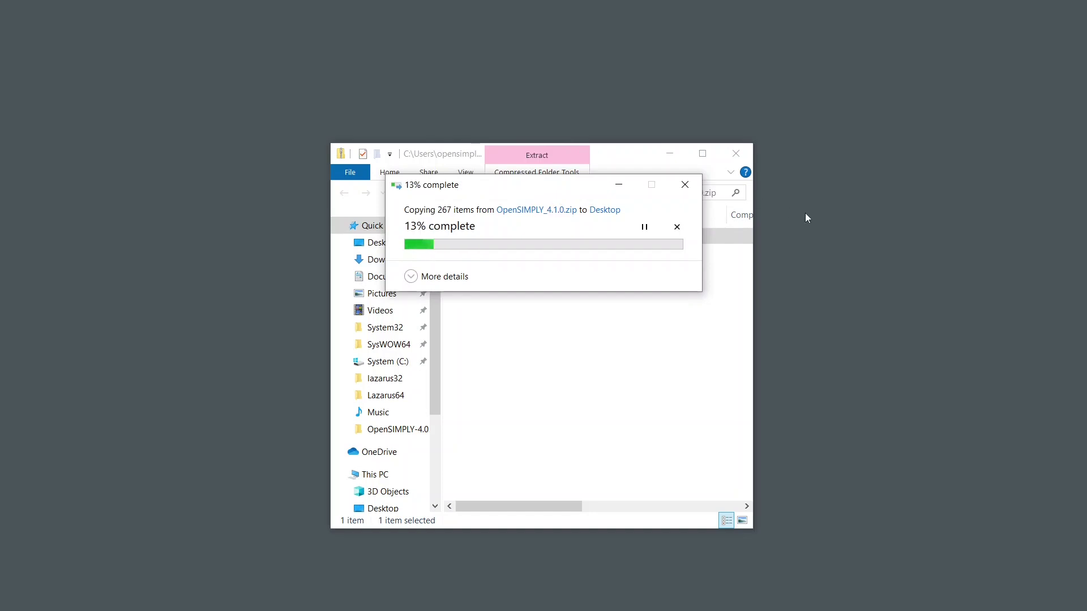
{"action": "left_click", "coordinate": [735, 154]}
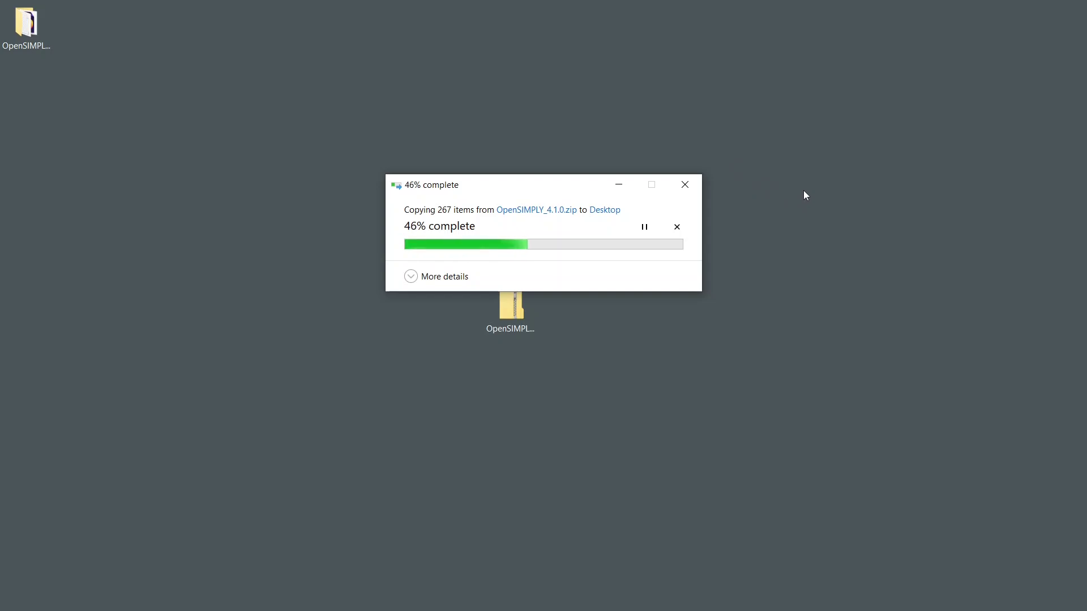
{"action": "left_click_drag", "start_coordinate": [518, 318], "coordinate": [1045, 343]}
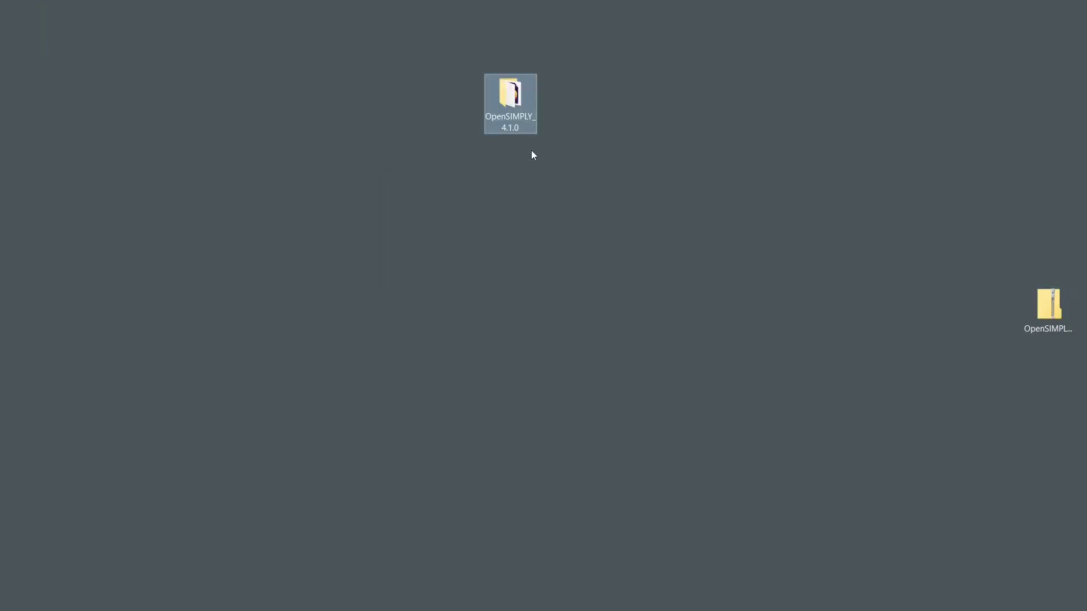
{"action": "left_click_drag", "start_coordinate": [510, 105], "coordinate": [514, 268]}
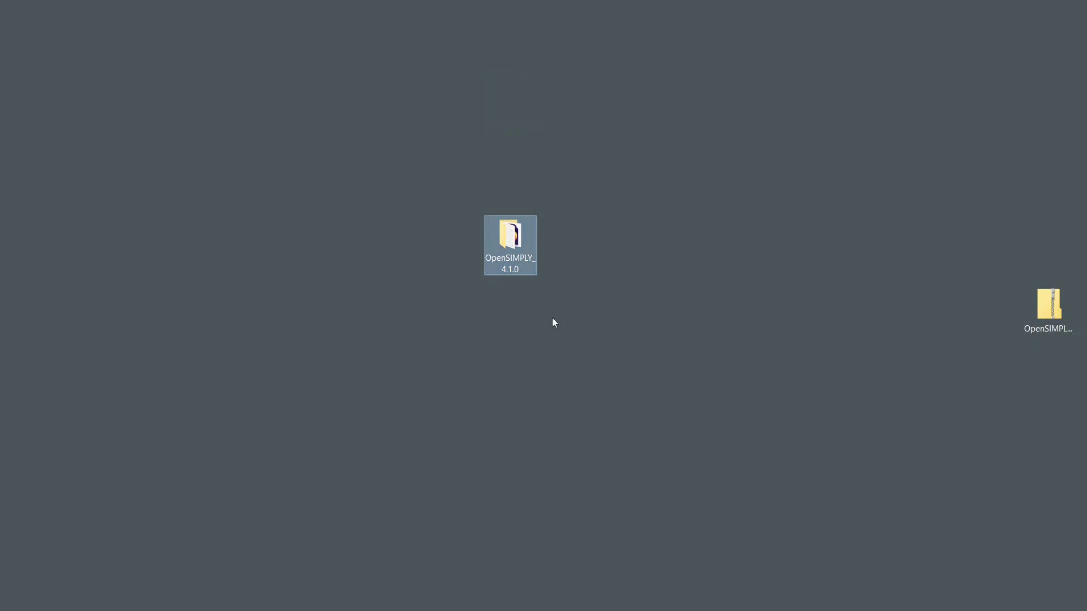
Launch opensimply-setup.exe from the bin\windows subfolder of OpenSIMPLY_4.1.0 and allow it to make changes to the device
{"action": "double_click", "coordinate": [519, 253]}
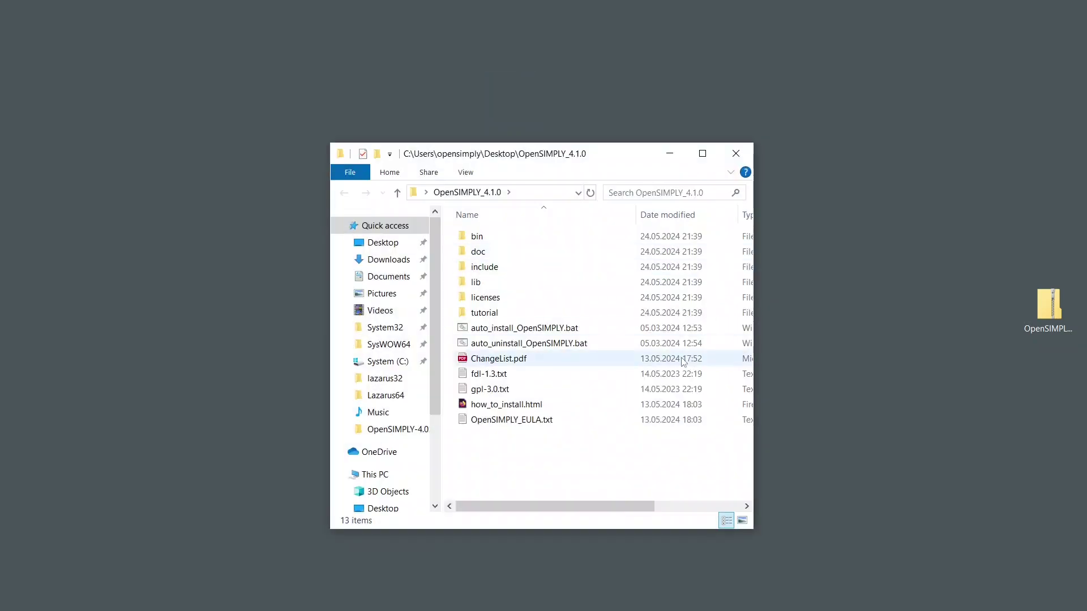
{"action": "double_click", "coordinate": [489, 238]}
{"action": "double_click", "coordinate": [490, 253]}
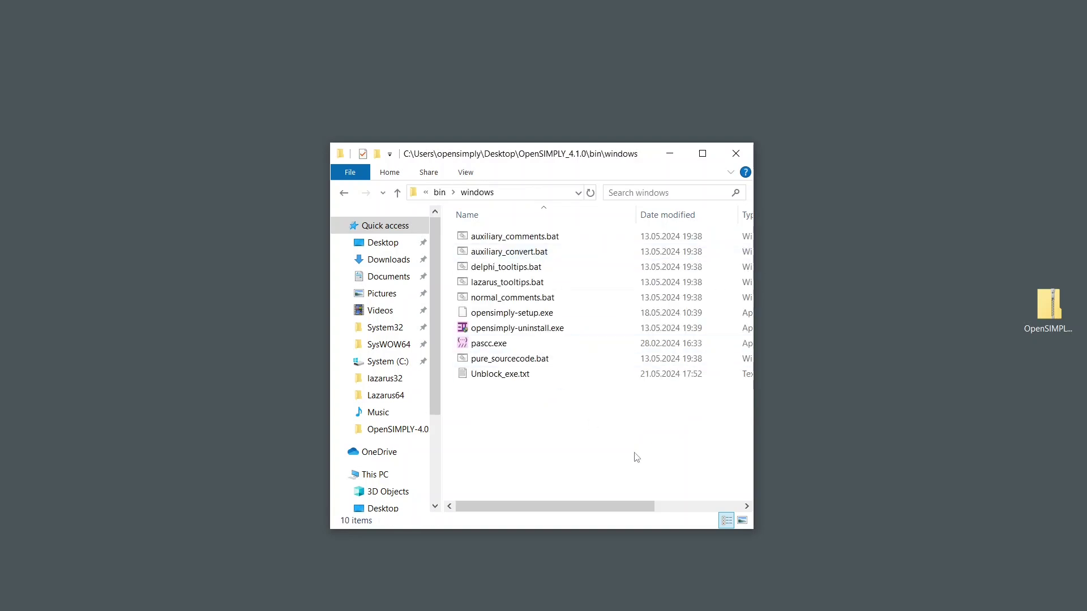
{"action": "double_click", "coordinate": [536, 314]}
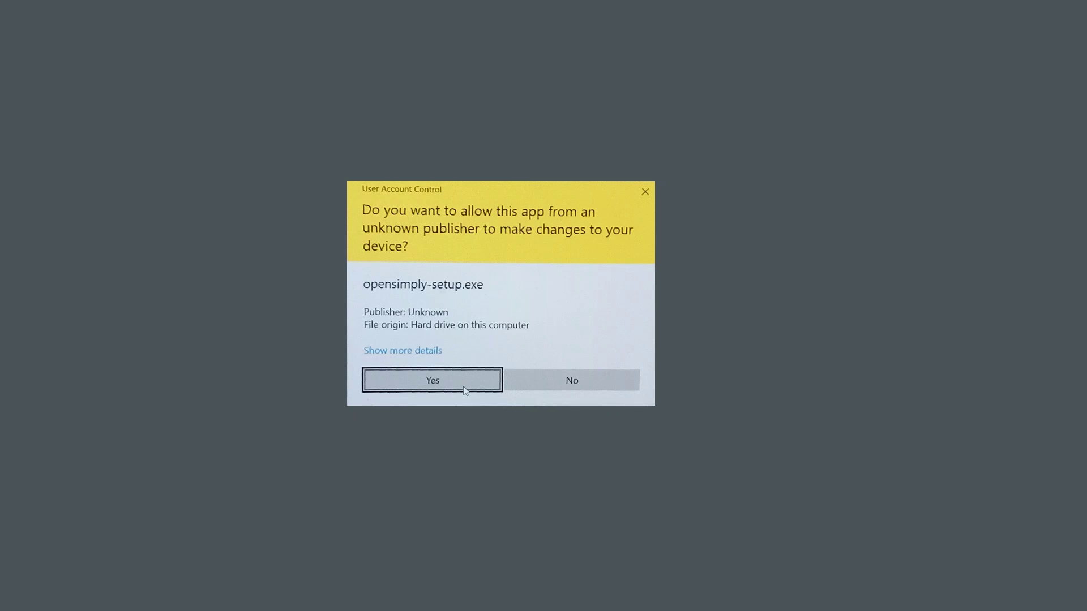
{"action": "left_click", "coordinate": [464, 389]}
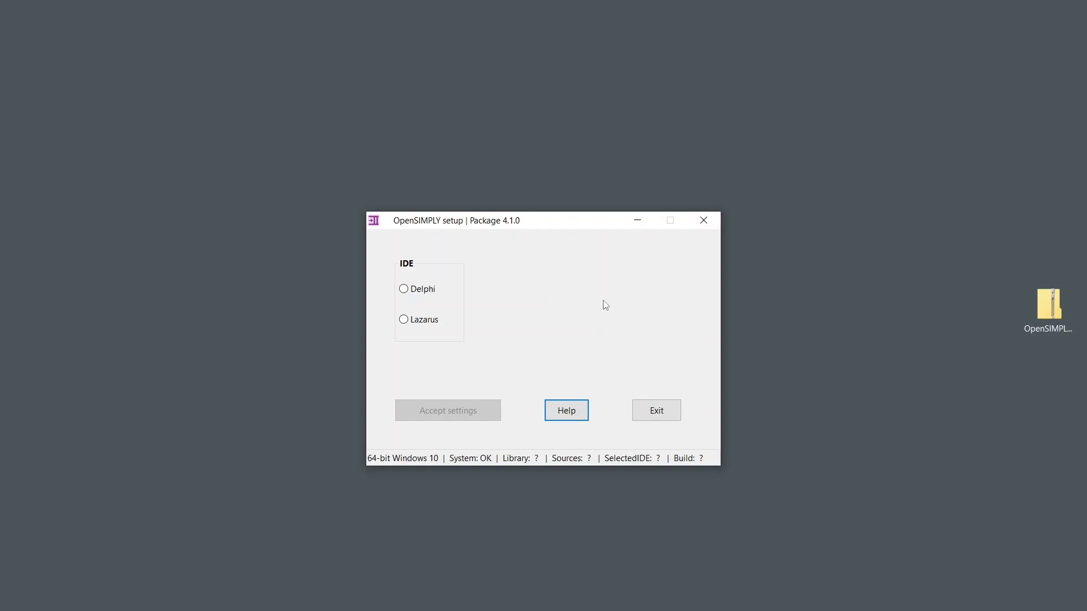
Choose Lazarus as the IDE and accept the settings for system library installation, building OpenSIMPLY and source code with normal comments
{"action": "left_click", "coordinate": [404, 321]}
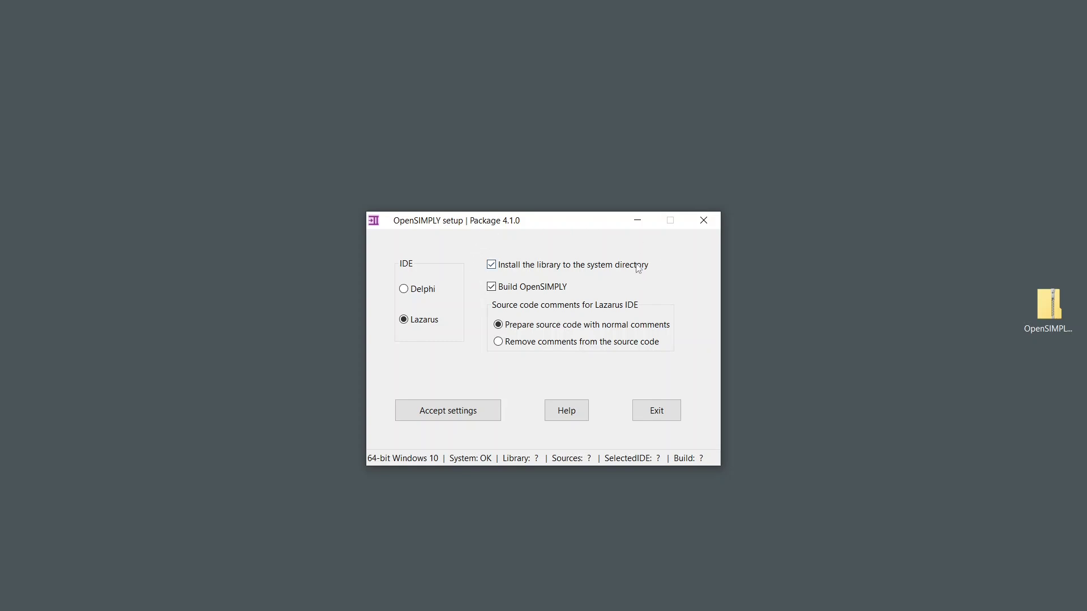
{"action": "mouse_move", "coordinate": [636, 268]}
{"action": "mouse_move", "coordinate": [558, 288]}
{"action": "mouse_move", "coordinate": [638, 307]}
{"action": "mouse_move", "coordinate": [661, 330]}
{"action": "left_click", "coordinate": [480, 411]}
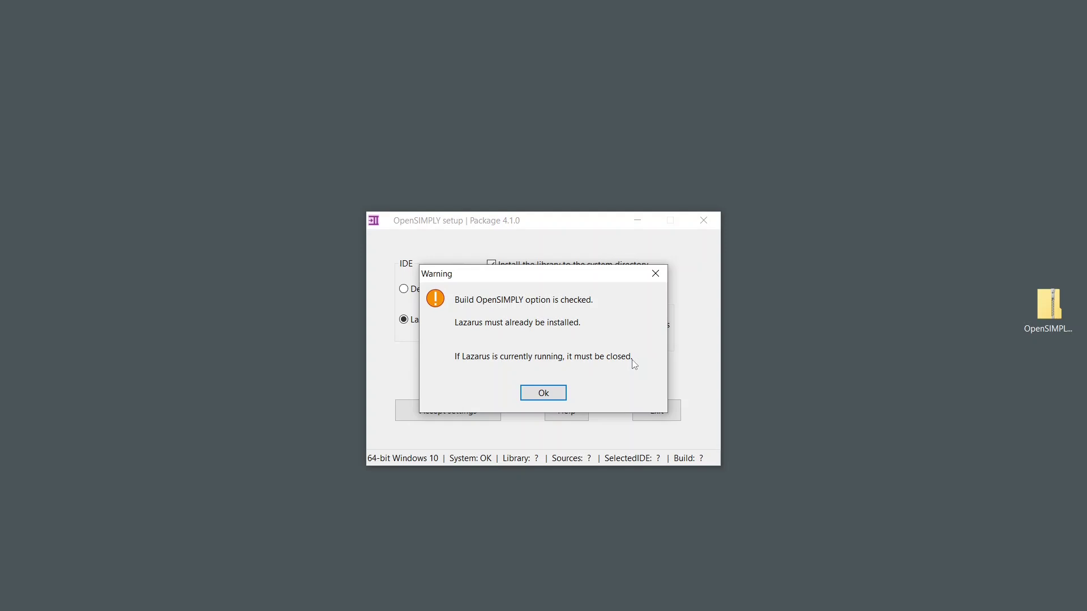
Acknowledge the Lazarus warning without exiting, continue the setup and accept the End-User License Agreement
{"action": "left_click", "coordinate": [656, 274]}
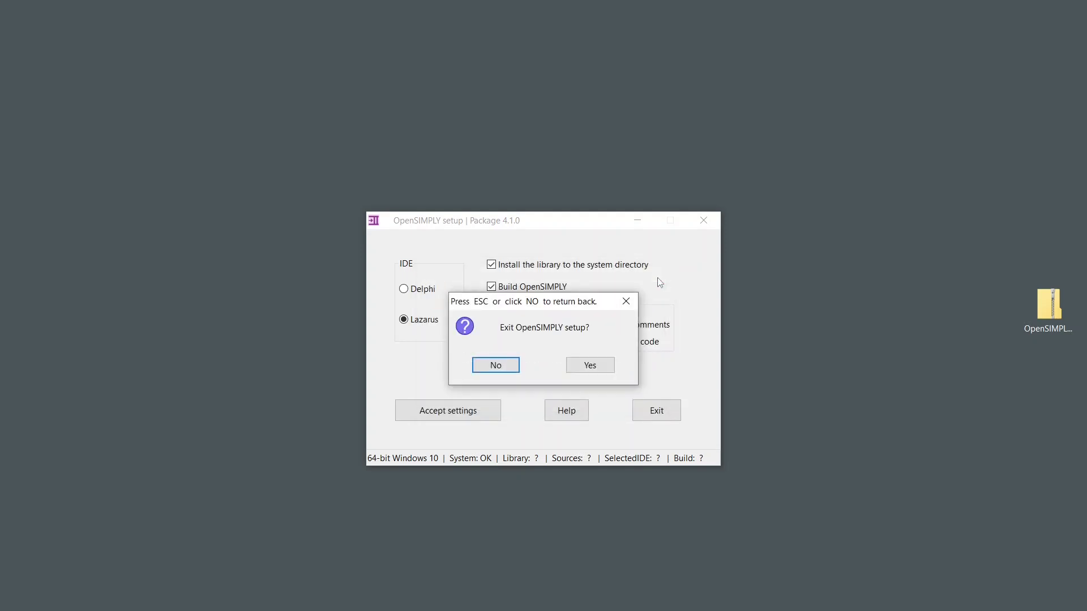
{"action": "left_click", "coordinate": [626, 301]}
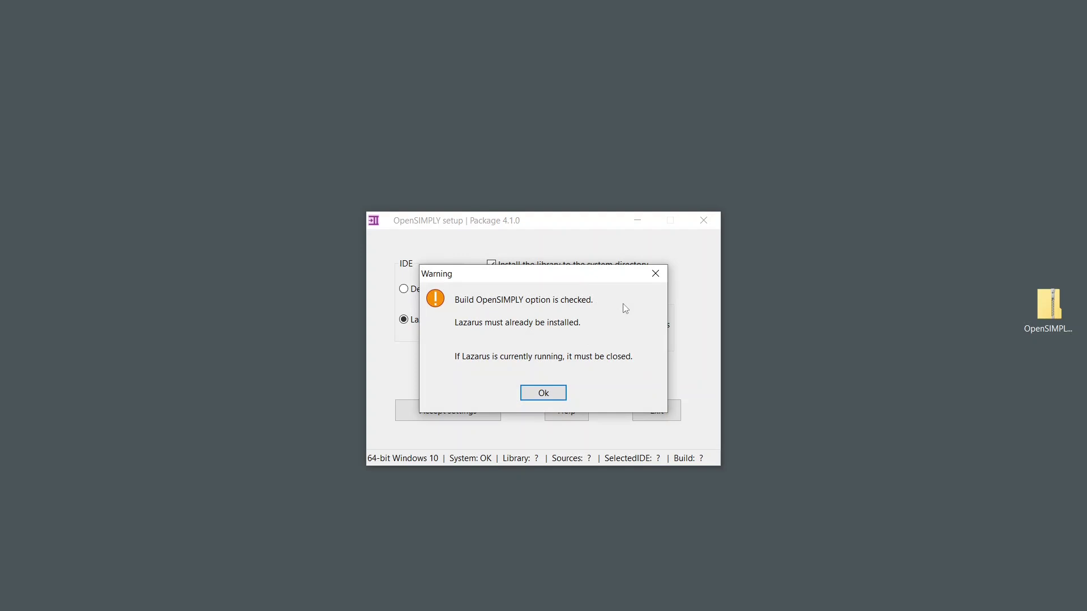
{"action": "left_click", "coordinate": [549, 392]}
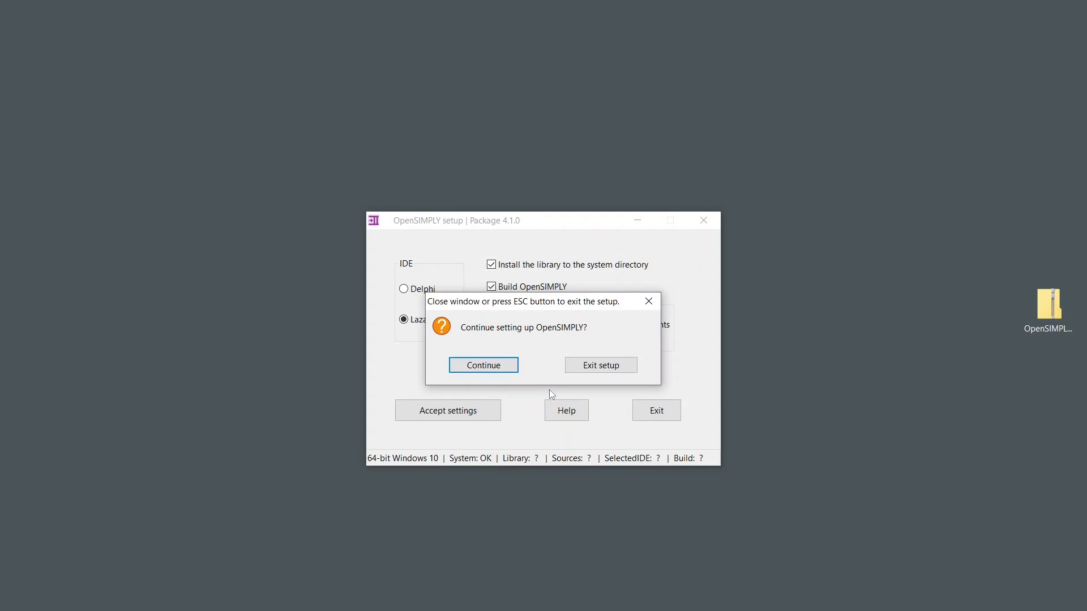
{"action": "left_click", "coordinate": [477, 367]}
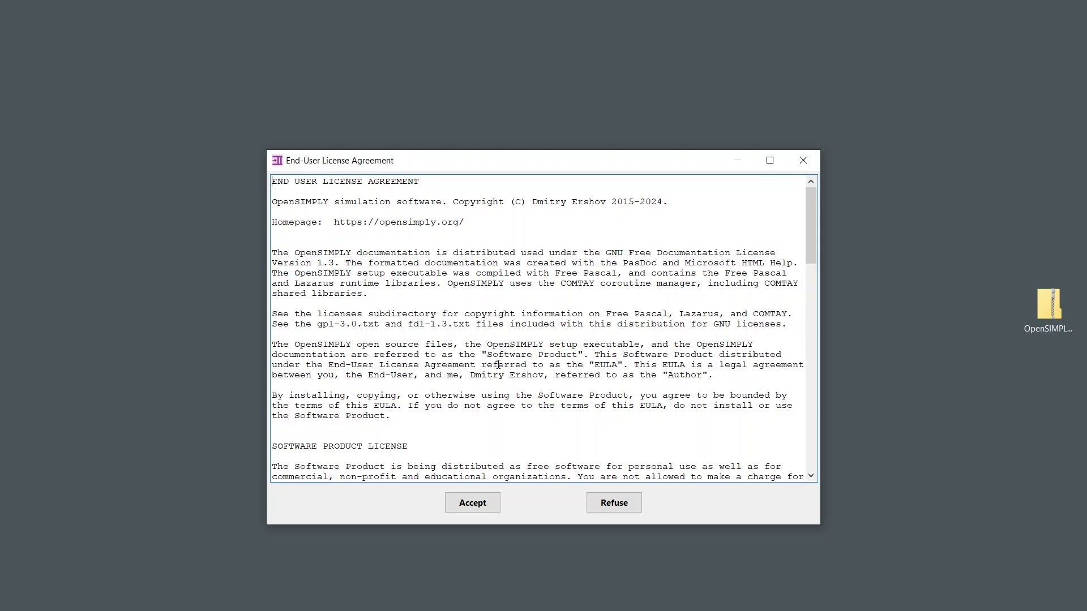
{"action": "left_click", "coordinate": [464, 501]}
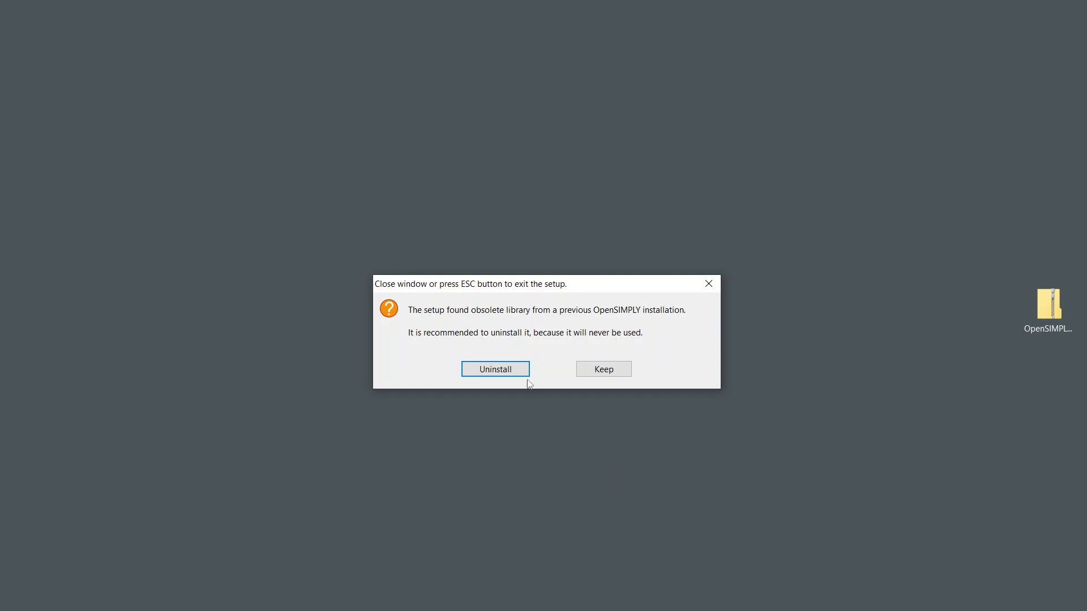
Uninstall the obsolete 64-bit Release library corouty.dll and the obsolete libraries for other platforms and configurations
{"action": "left_click", "coordinate": [507, 369]}
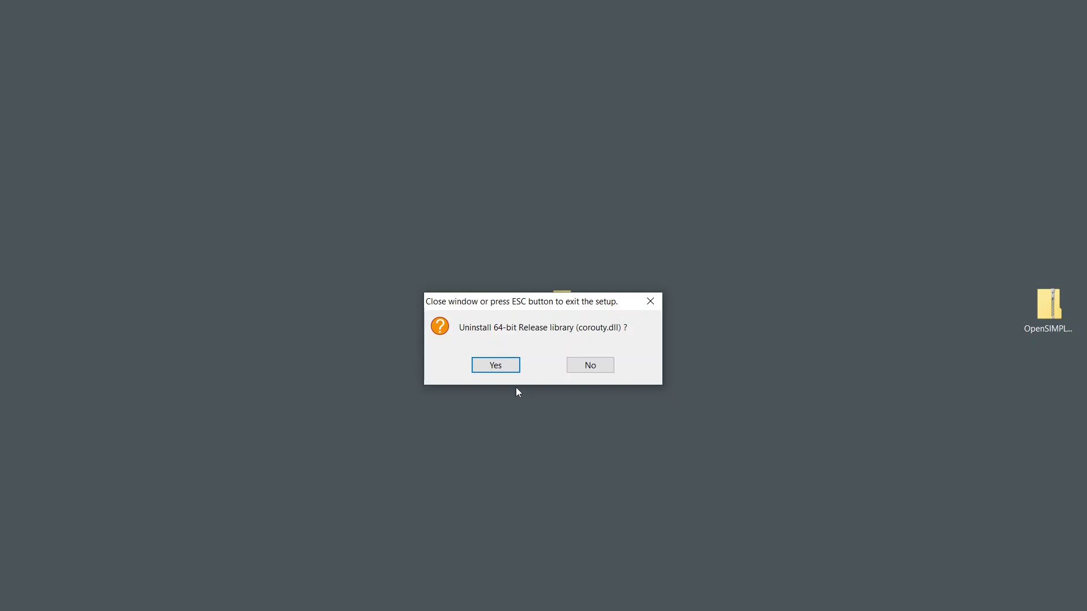
{"action": "left_click", "coordinate": [507, 369]}
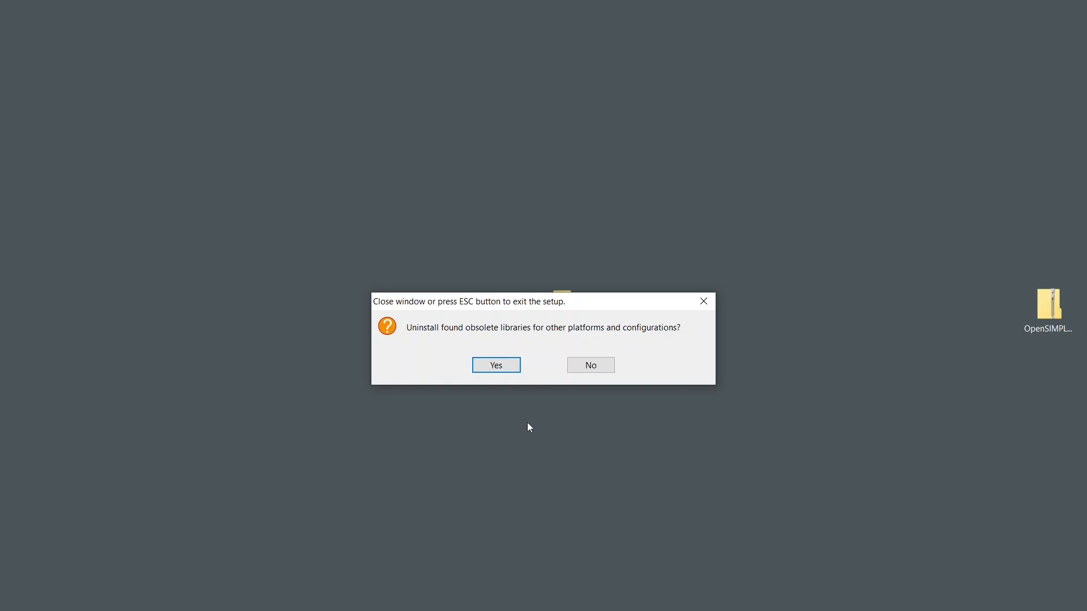
{"action": "left_click", "coordinate": [501, 367]}
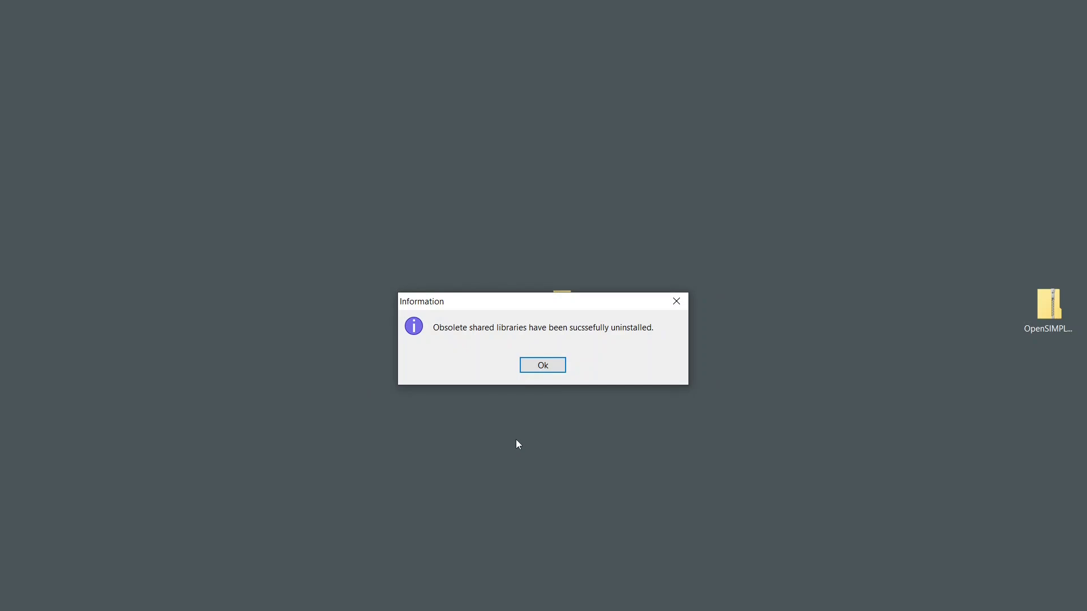
{"action": "left_click", "coordinate": [540, 365]}
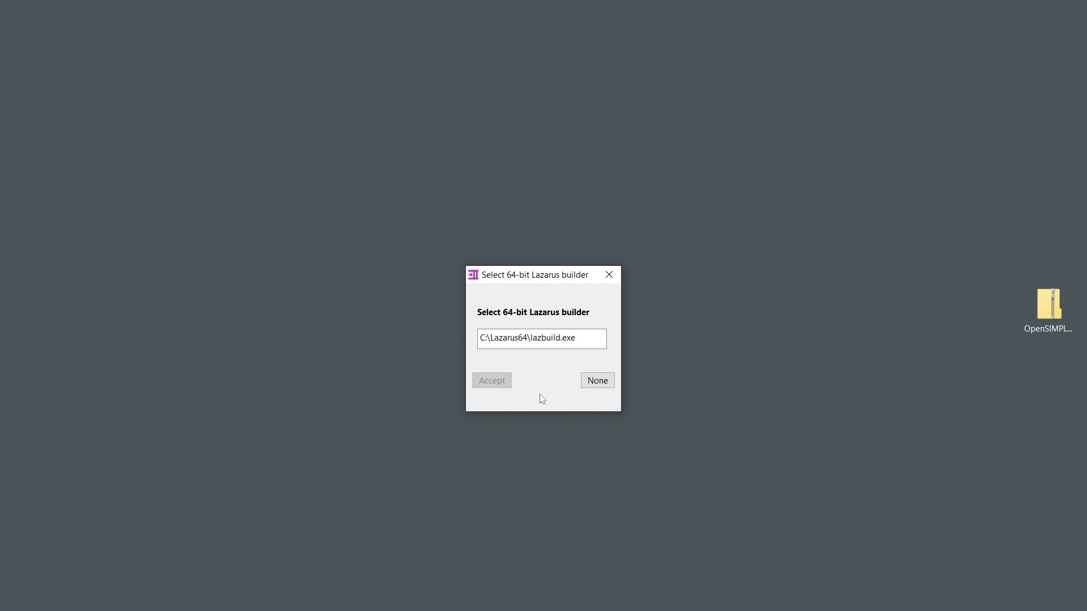
Select C:\Lazarus64\lazbuild.exe as the 64-bit Lazarus builder and accept it
{"action": "left_click", "coordinate": [514, 340]}
{"action": "left_click", "coordinate": [503, 382]}
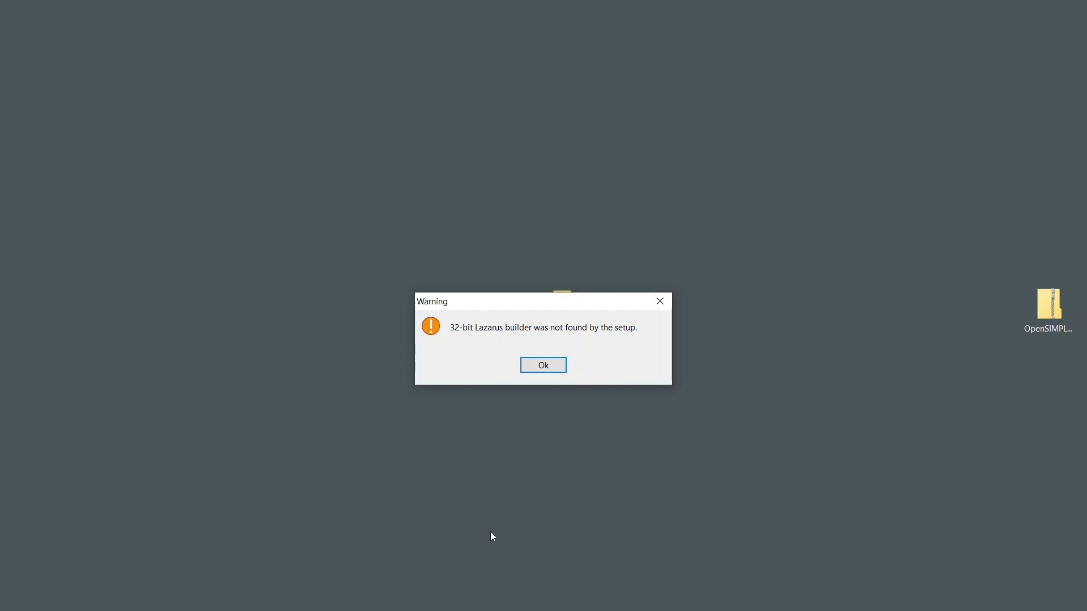
Decline to locate the 32-bit Lazarus builder and acknowledge the related warnings
{"action": "left_click", "coordinate": [543, 368]}
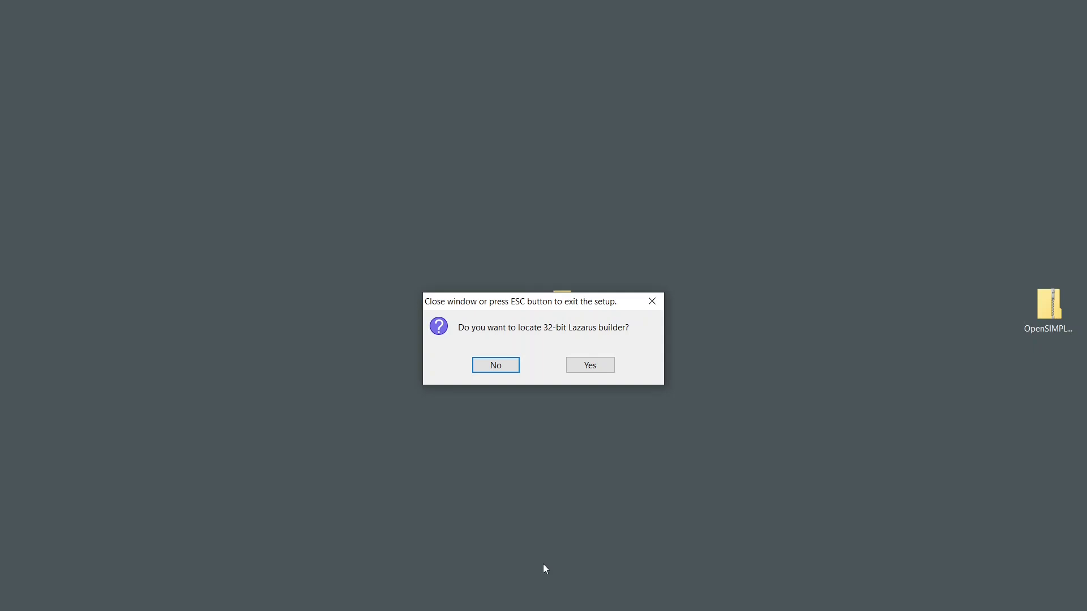
{"action": "left_click", "coordinate": [505, 374]}
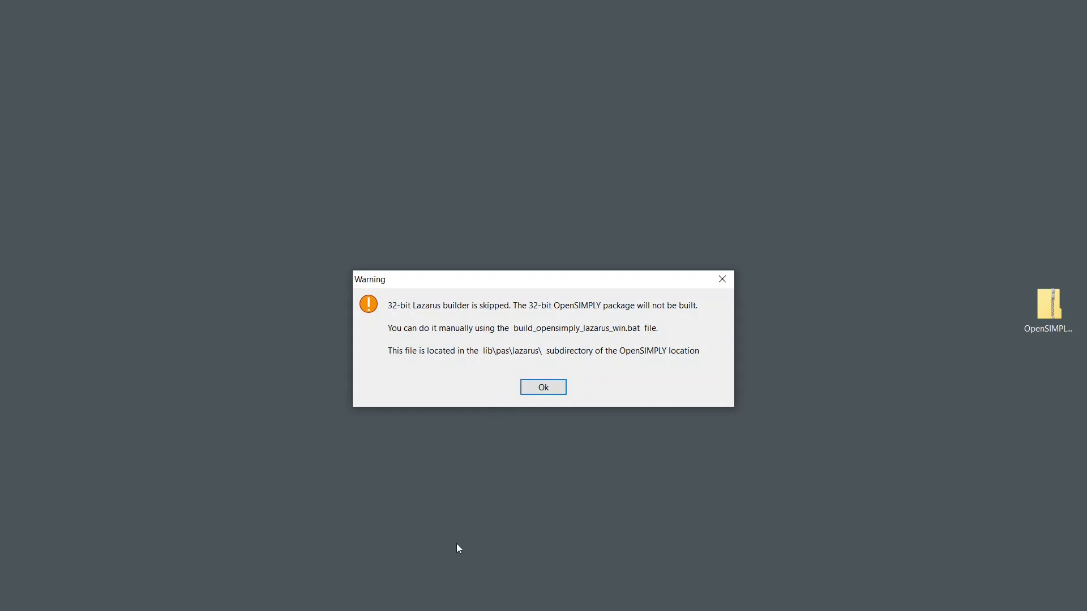
{"action": "left_click", "coordinate": [544, 387]}
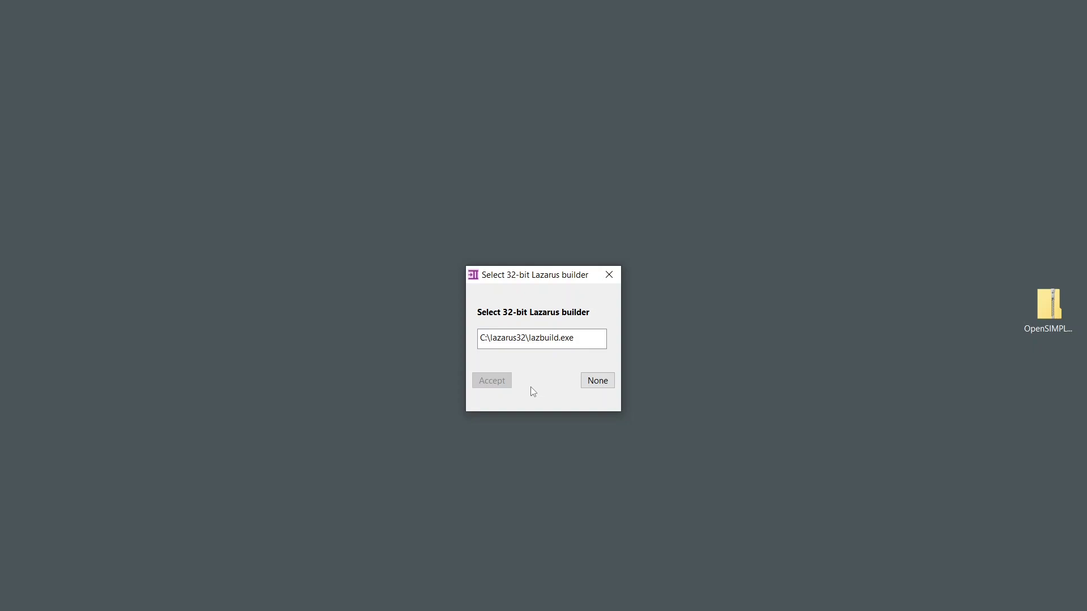
Accept C:\lazarus32\lazbuild.exe as the 32-bit Lazarus builder, build the packages and finish the setup
{"action": "left_click", "coordinate": [508, 343]}
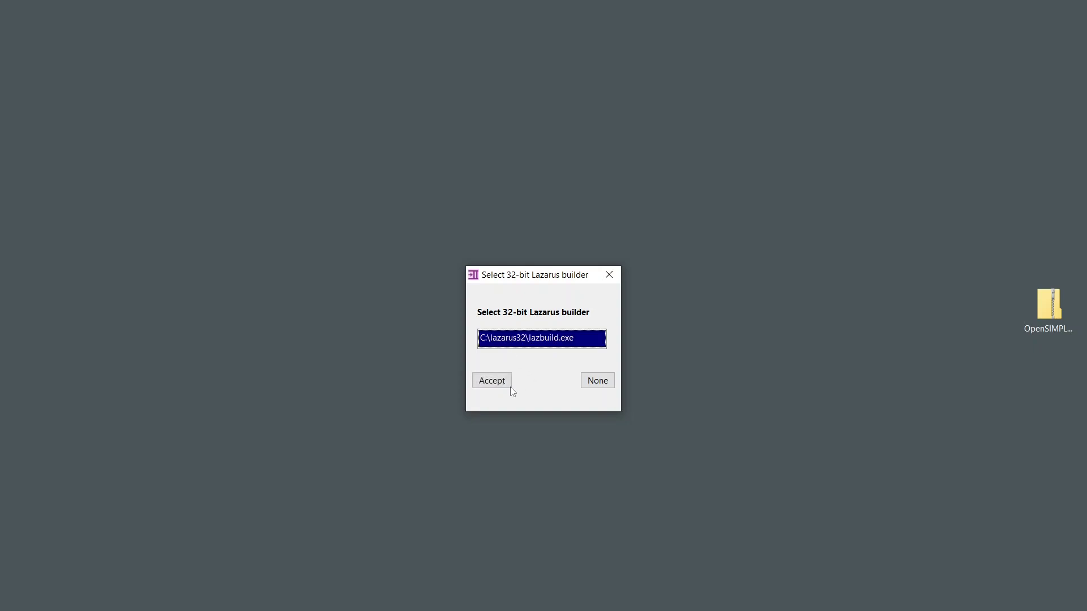
{"action": "left_click", "coordinate": [492, 383]}
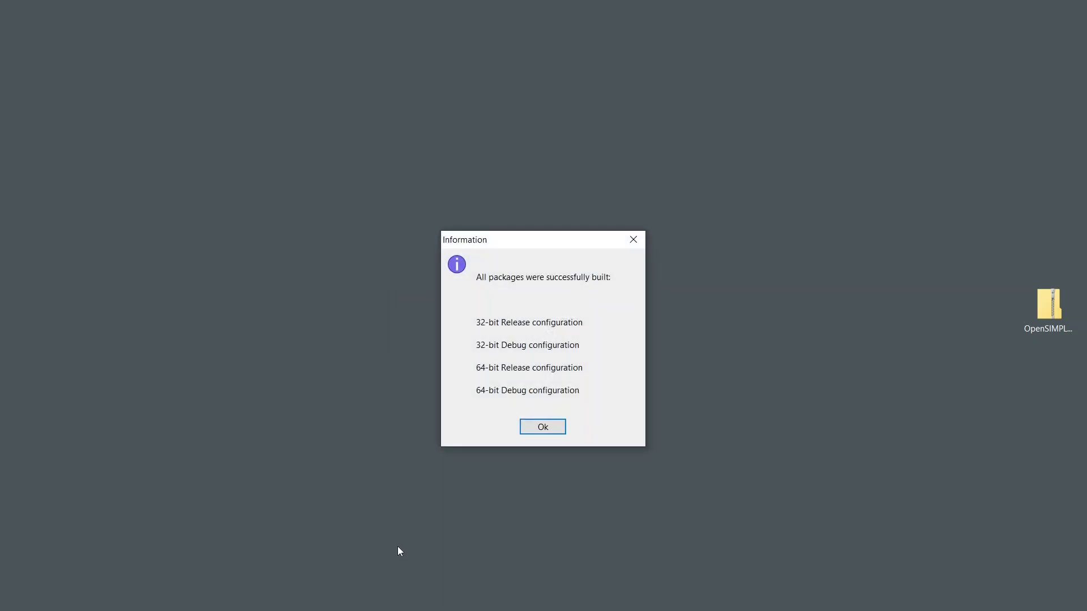
{"action": "left_click", "coordinate": [546, 429]}
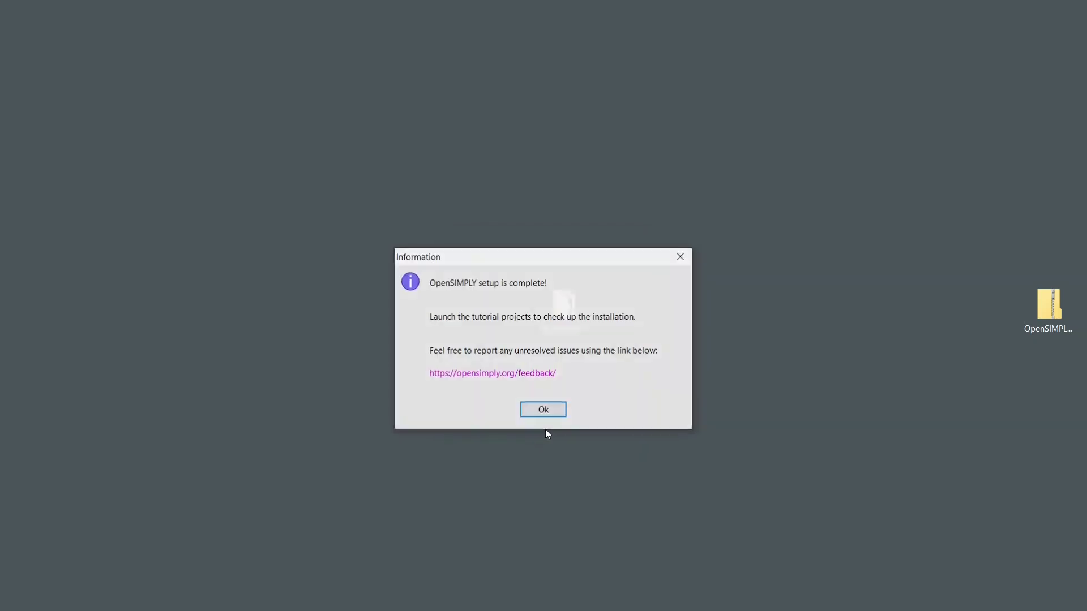
{"action": "left_click", "coordinate": [546, 415]}
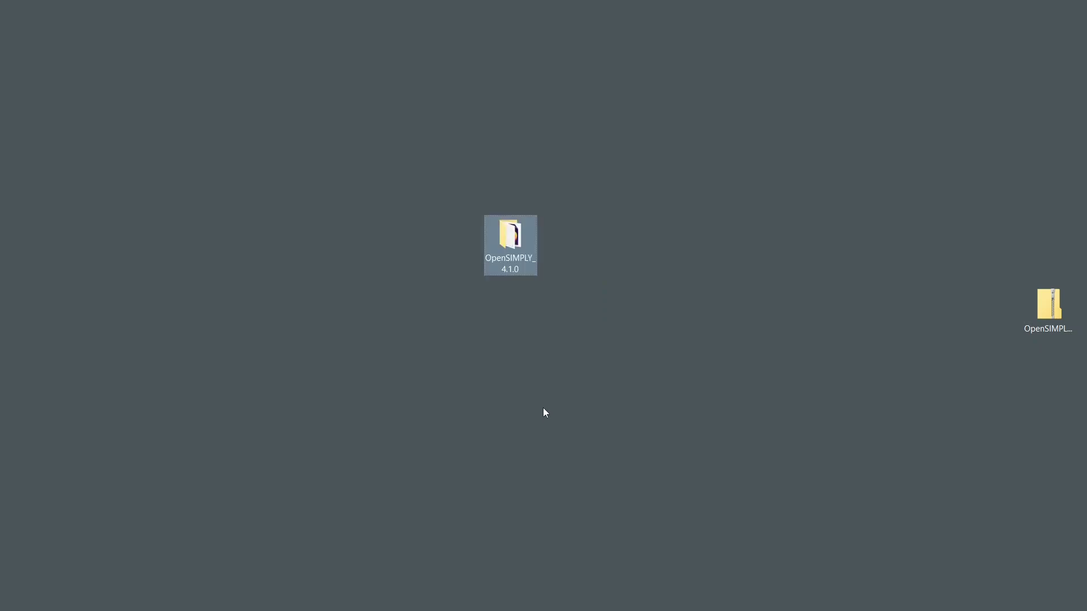
Open the test_debug.lpi project from lib\pas\lazarus\TestOpenSIMPLY in the OpenSIMPLY_4.1.0 folder with Lazarus
{"action": "double_click", "coordinate": [514, 245]}
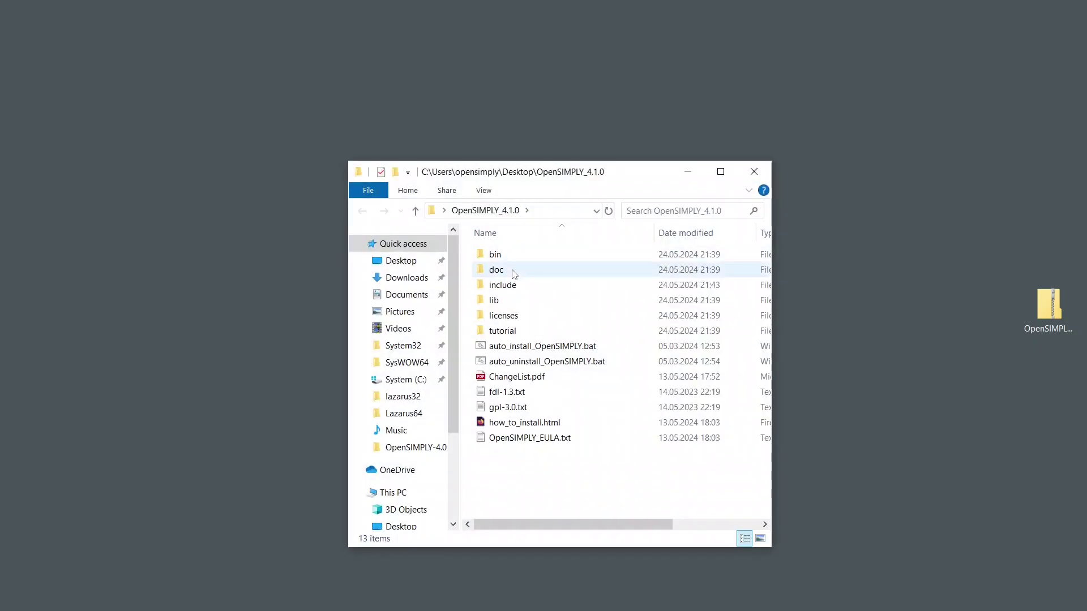
{"action": "double_click", "coordinate": [499, 303]}
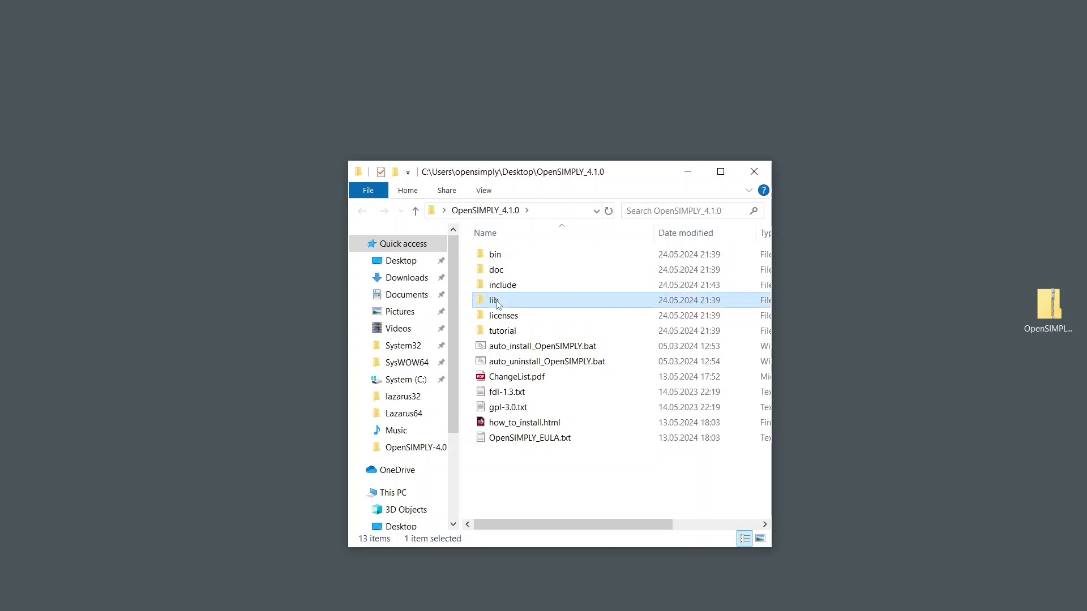
{"action": "double_click", "coordinate": [500, 276]}
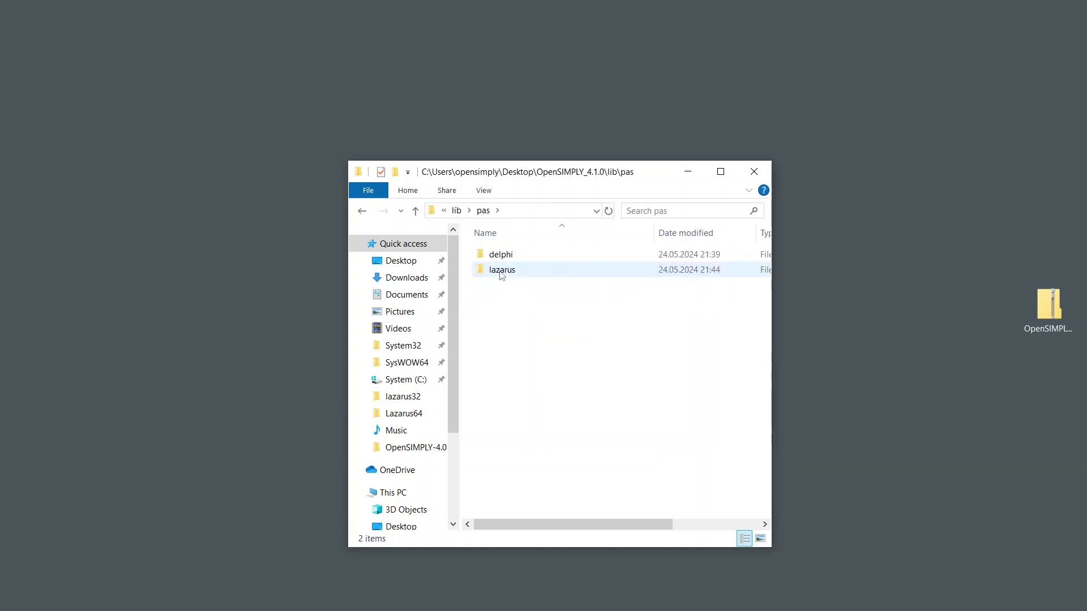
{"action": "left_click", "coordinate": [506, 274]}
{"action": "double_click", "coordinate": [506, 275]}
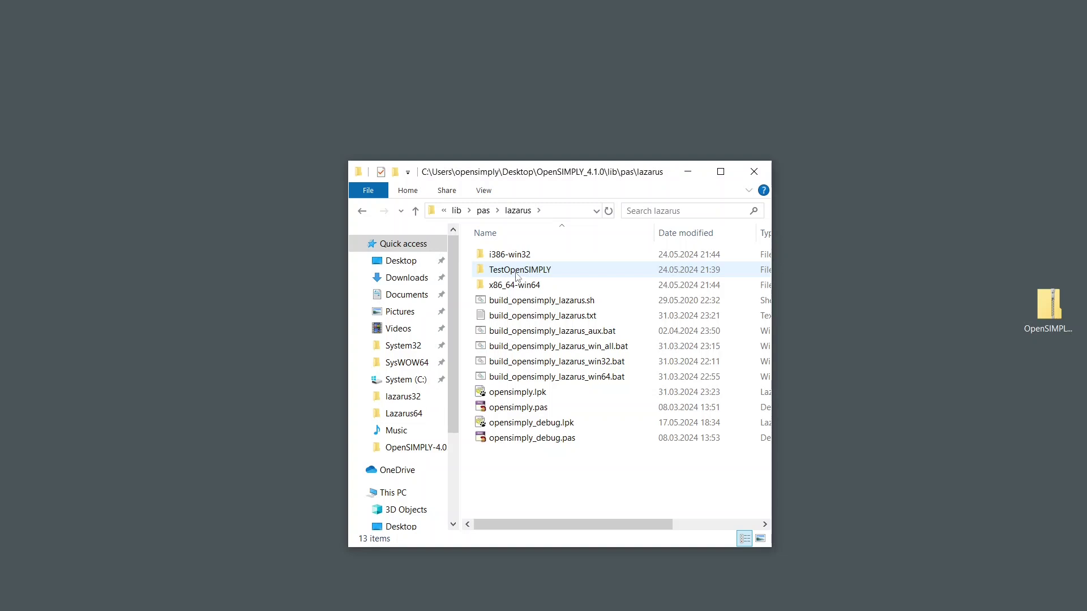
{"action": "double_click", "coordinate": [508, 277]}
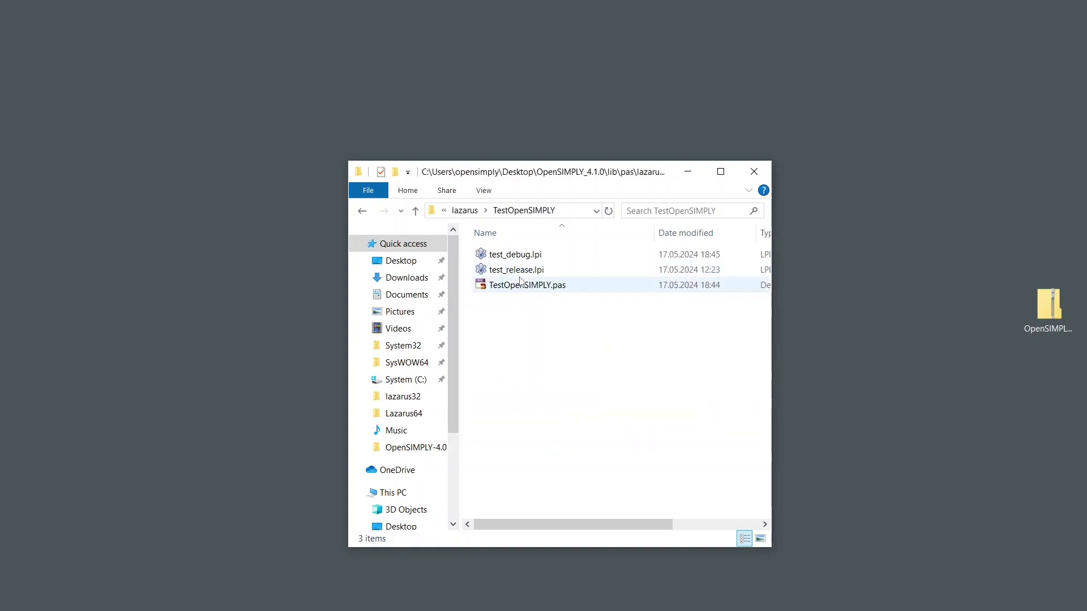
{"action": "left_click", "coordinate": [521, 257]}
{"action": "double_click", "coordinate": [521, 257]}
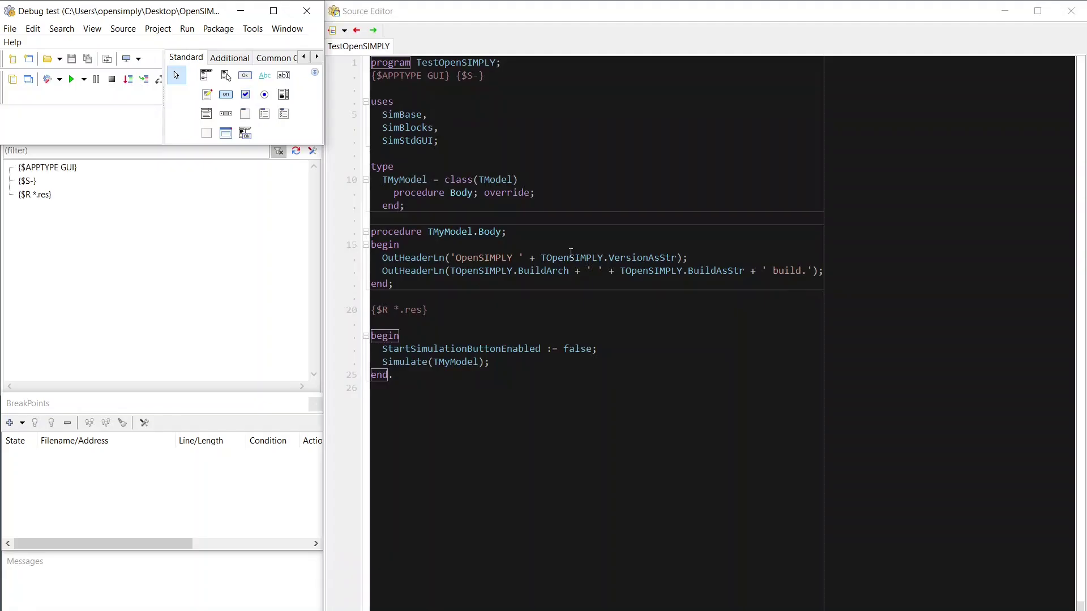
Maximize the Source Editor, then build and run the TestOpenSIMPLY debug project
{"action": "left_click", "coordinate": [569, 15]}
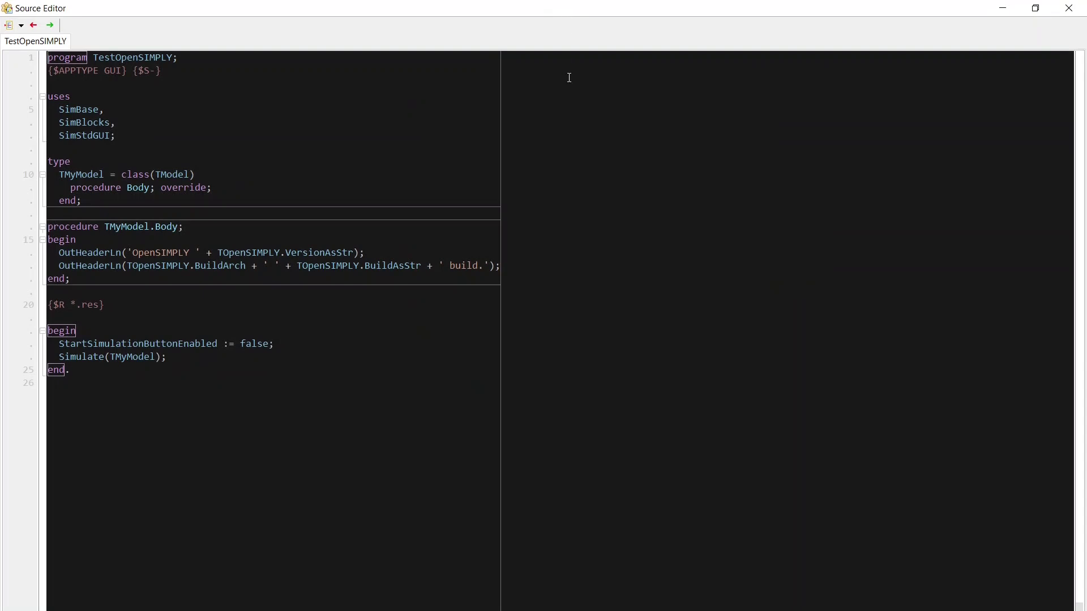
{"action": "key", "text": "ctrl+F9"}
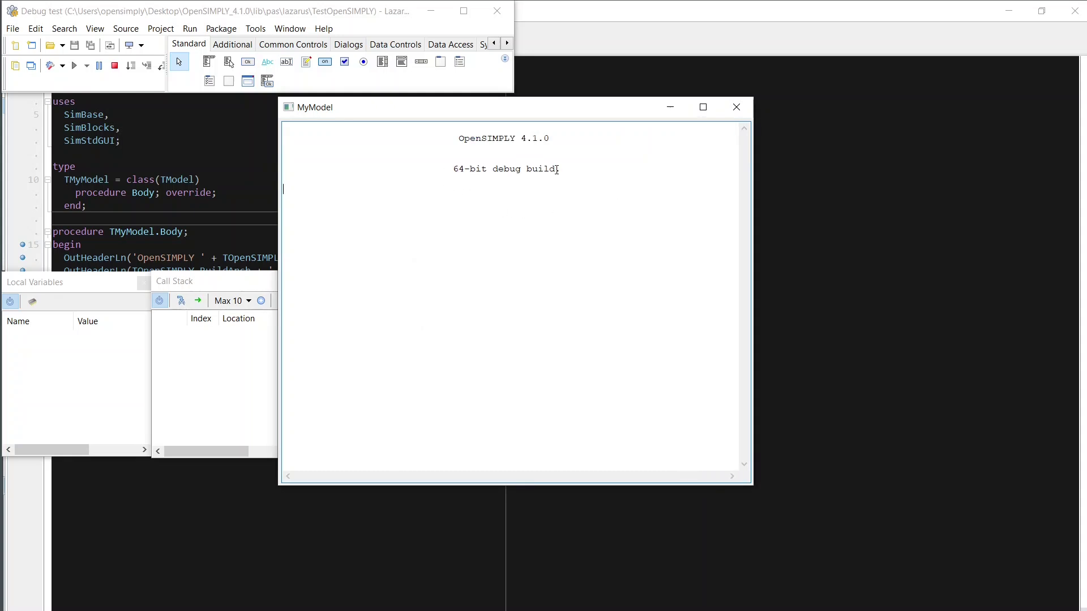
Close the running MyModel test window, dismiss the debugger's message and exit Lazarus
{"action": "left_click", "coordinate": [736, 106]}
{"action": "left_click", "coordinate": [579, 325]}
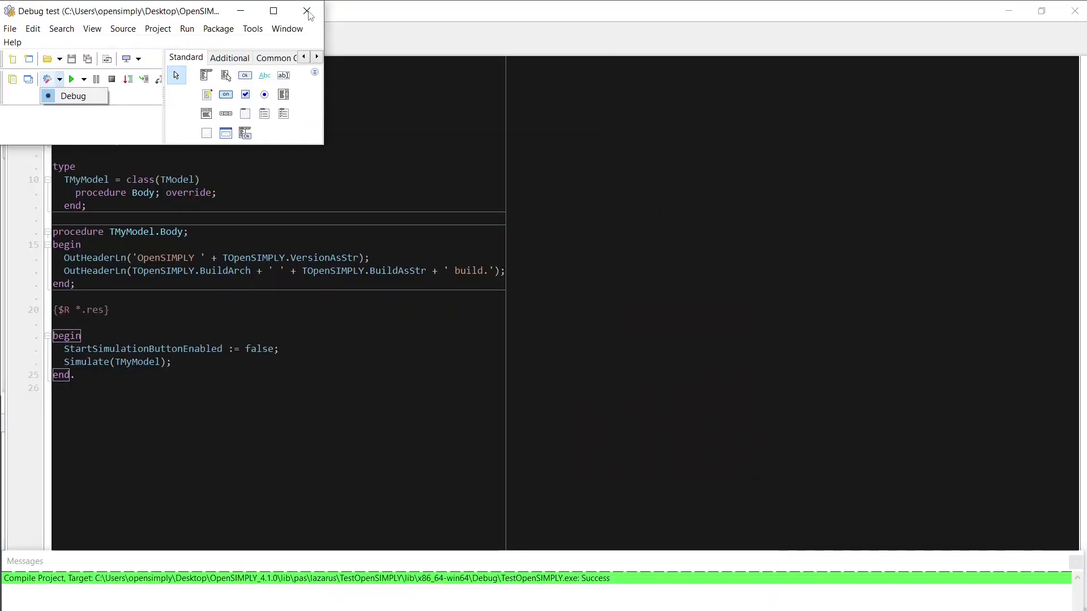
{"action": "left_click", "coordinate": [306, 11]}
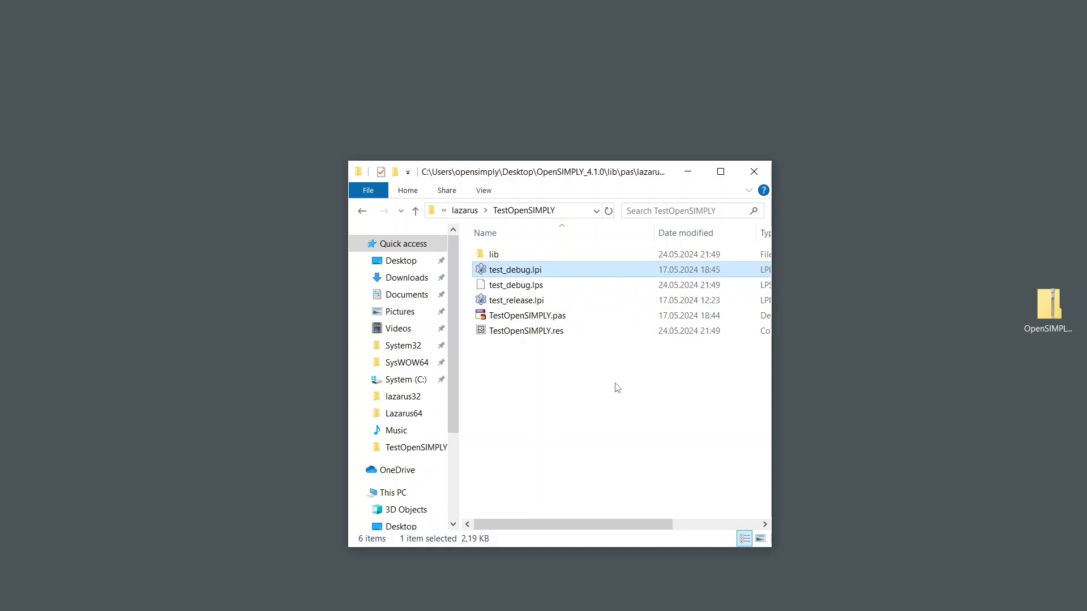
Open the tutorial_1a.lpi project from the tutorial\lazarus folder of OpenSIMPLY_4.1.0 in Lazarus and maximize the Source Editor
{"action": "left_click", "coordinate": [462, 212]}
{"action": "left_click", "coordinate": [460, 210]}
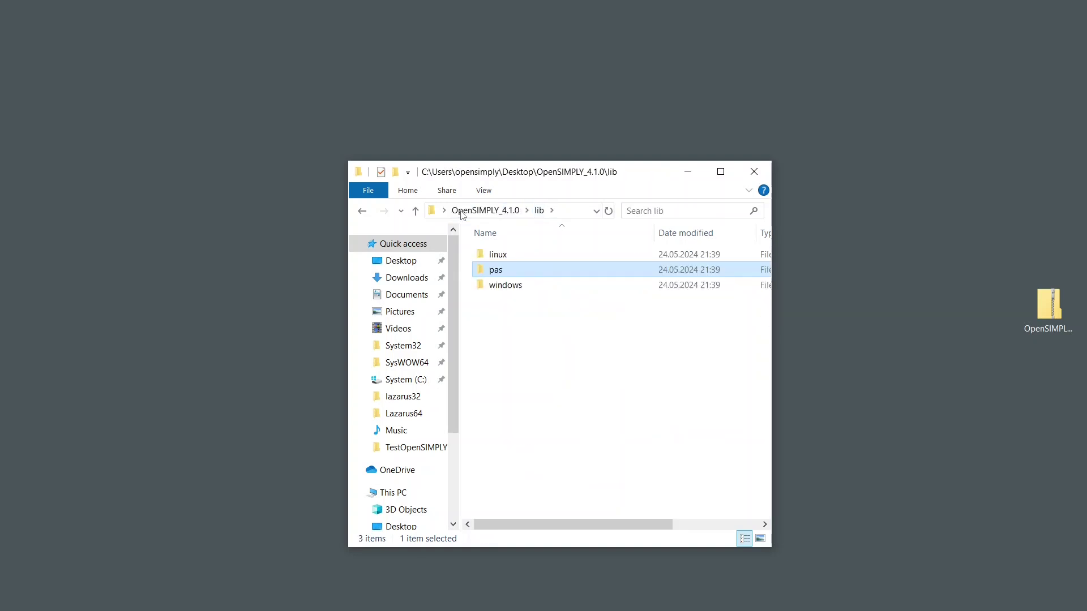
{"action": "left_click", "coordinate": [471, 211]}
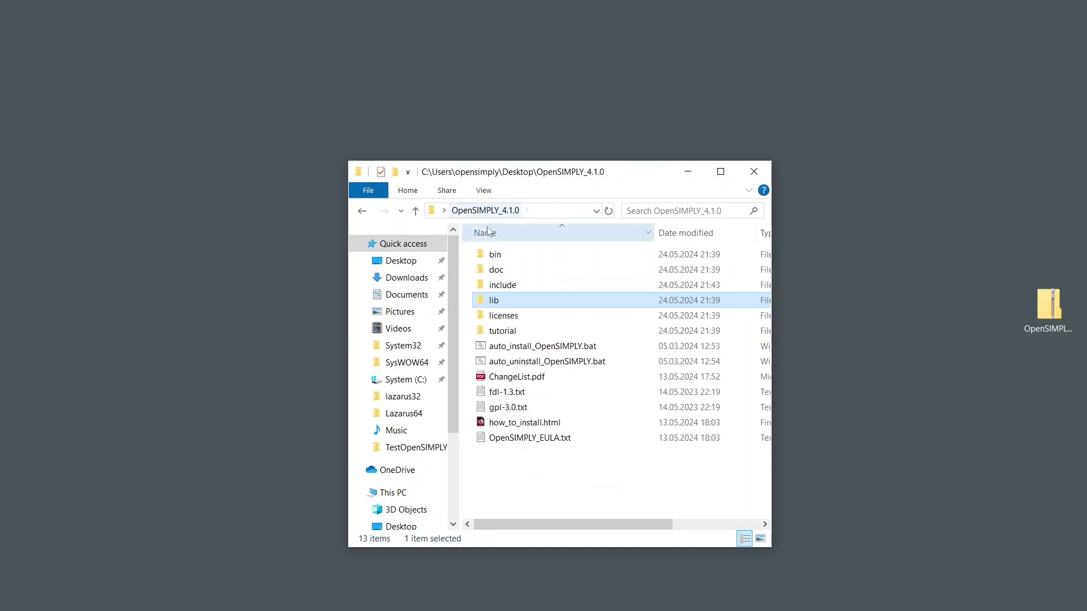
{"action": "double_click", "coordinate": [516, 332]}
{"action": "double_click", "coordinate": [516, 271]}
{"action": "left_click", "coordinate": [514, 259]}
{"action": "double_click", "coordinate": [514, 257]}
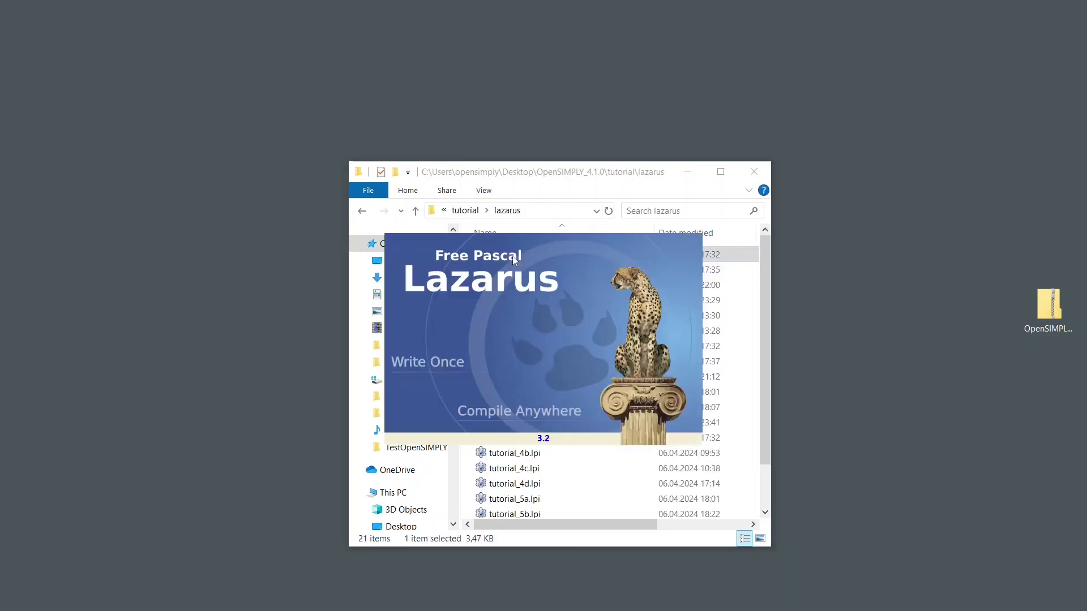
{"action": "double_click", "coordinate": [549, 17]}
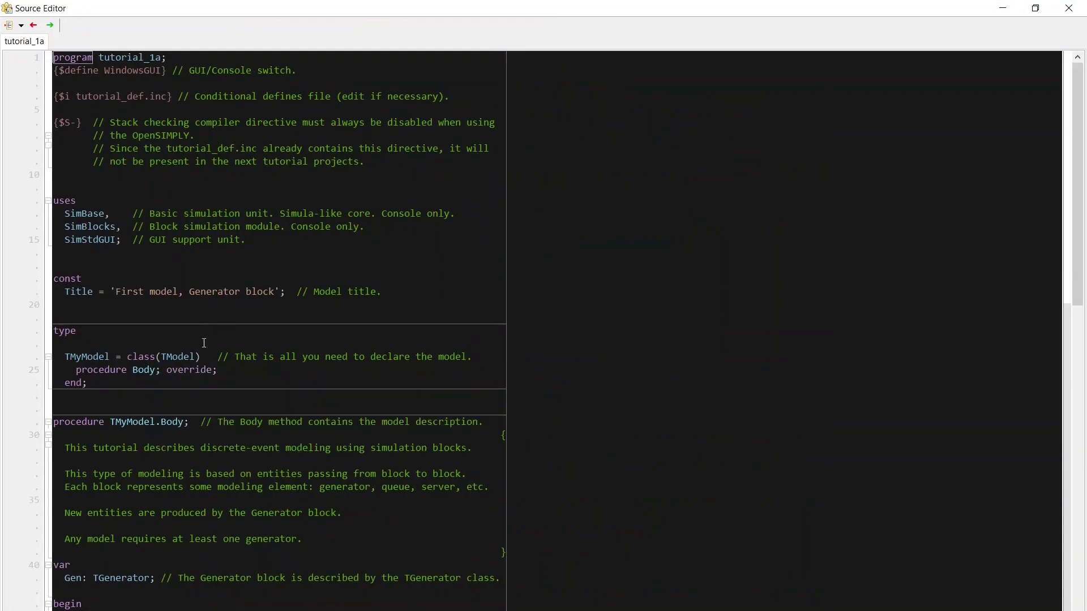
Read through the tutorial_1a code, including the code hints for TGenerator and its Create constructor, and close Lazarus
{"action": "scroll", "coordinate": [235, 331], "scroll_direction": "down", "scroll_amount": 1}
{"action": "scroll", "coordinate": [235, 331], "scroll_direction": "down", "scroll_amount": 4}
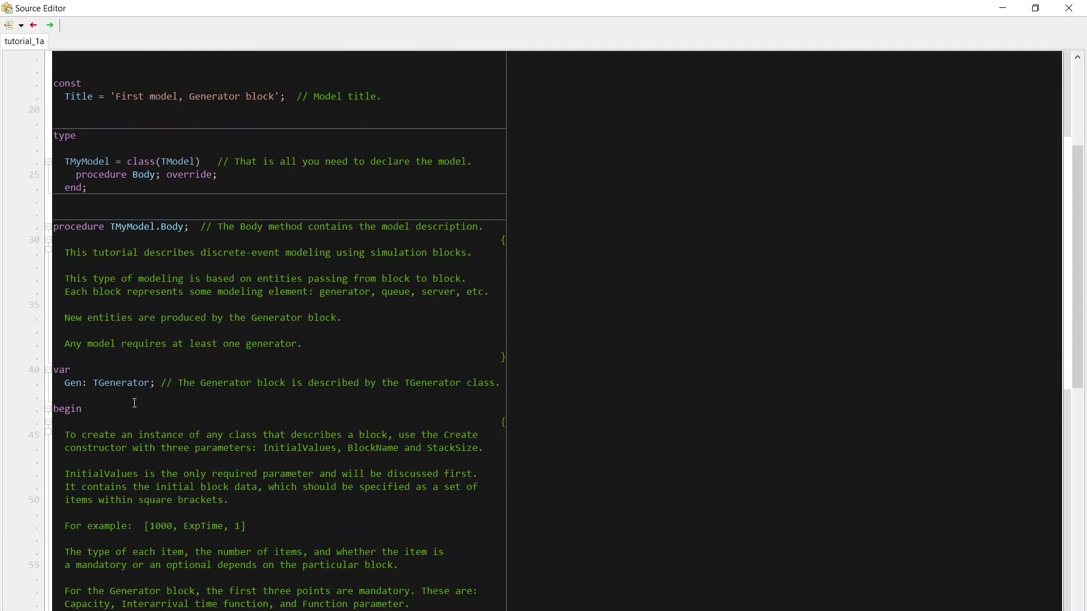
{"action": "mouse_move", "coordinate": [123, 382]}
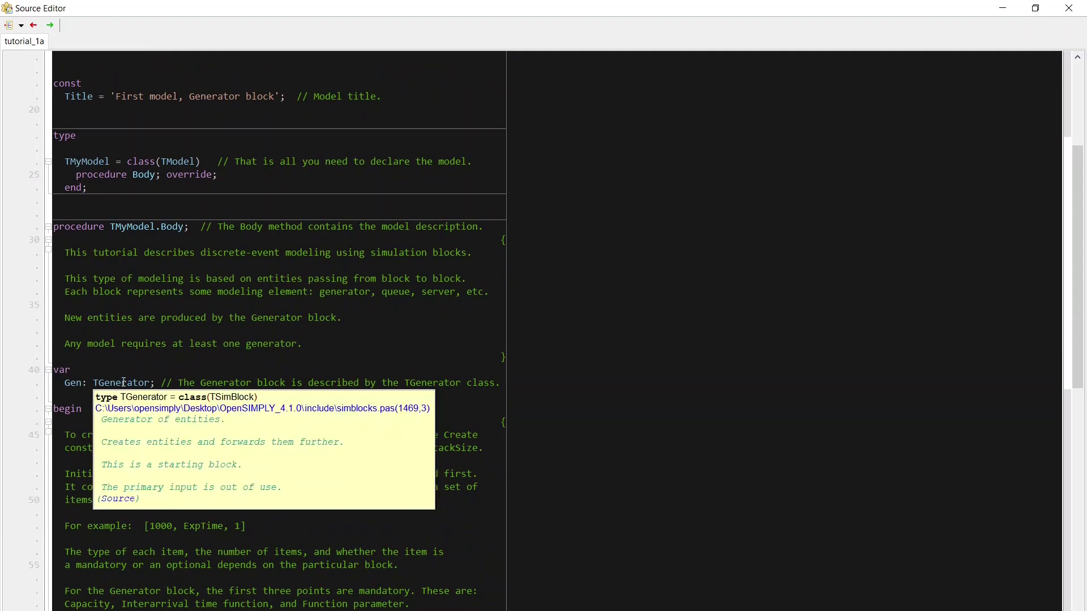
{"action": "scroll", "coordinate": [264, 440], "scroll_direction": "down", "scroll_amount": 8}
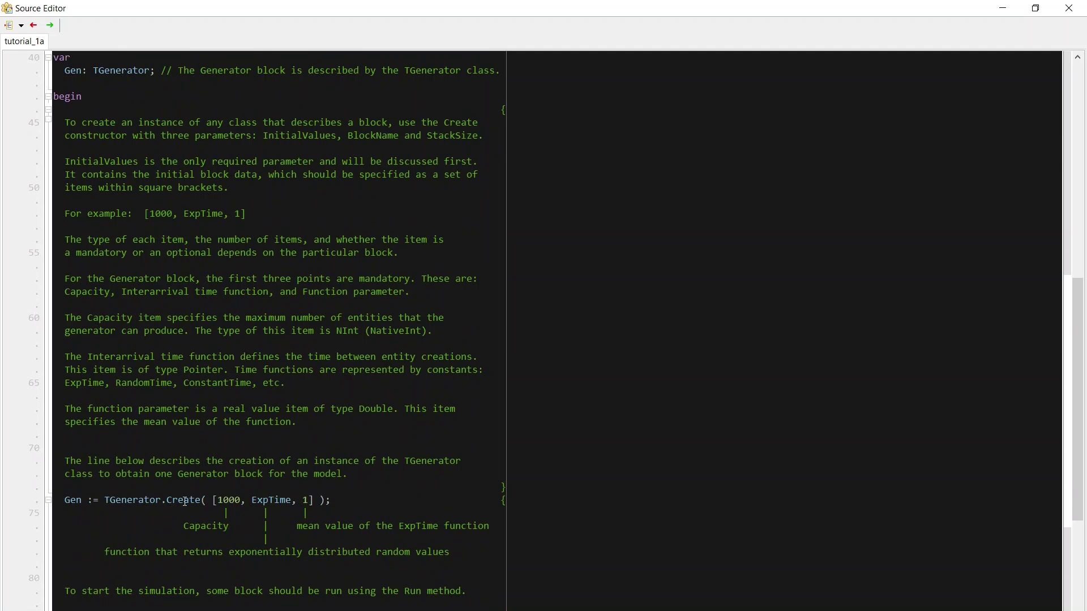
{"action": "mouse_move", "coordinate": [184, 502]}
{"action": "left_click", "coordinate": [1003, 8]}
{"action": "left_click", "coordinate": [307, 11]}
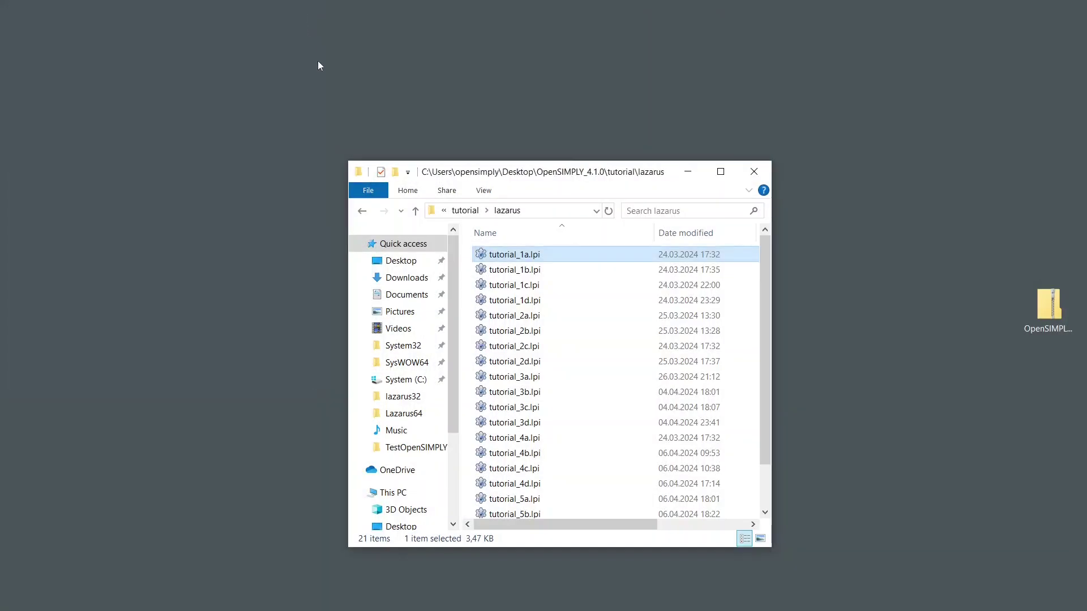
Go from the tutorial\lazarus folder to the doc folder of OpenSIMPLY_4.1.0
{"action": "left_click", "coordinate": [416, 216]}
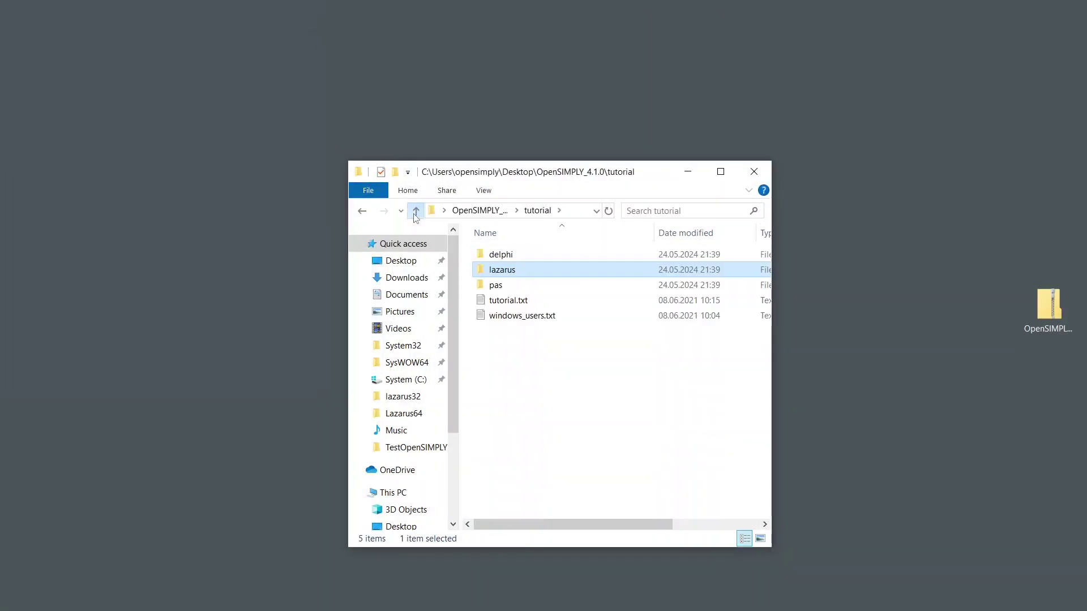
{"action": "left_click", "coordinate": [416, 217]}
{"action": "double_click", "coordinate": [501, 271]}
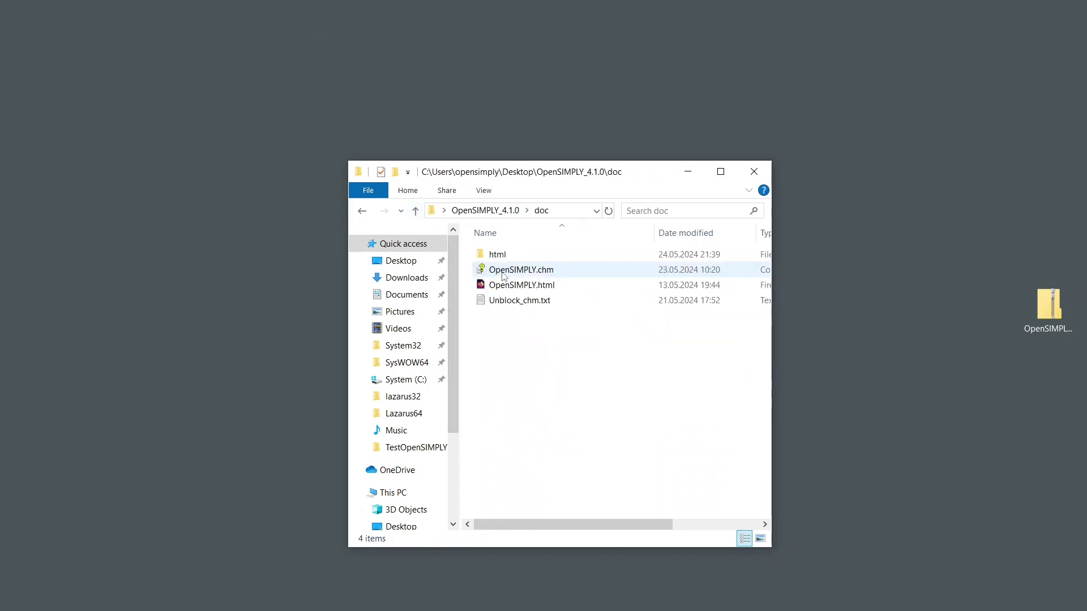